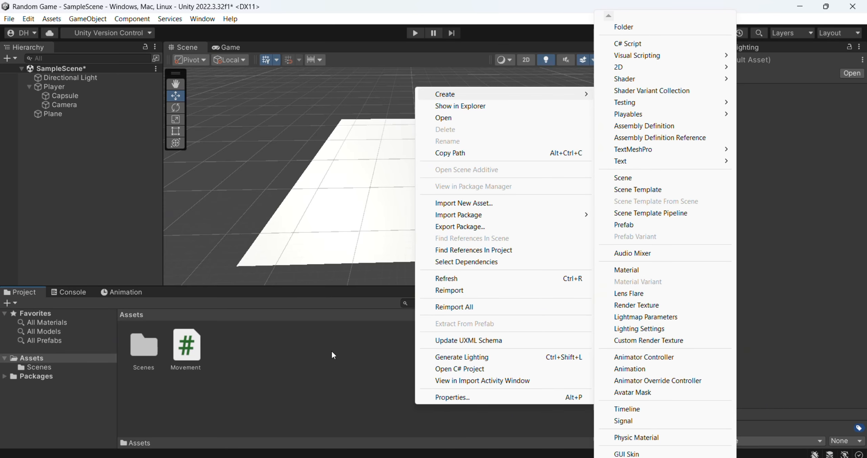
# - Switch to the web browser and open ambientcg.com in a new tab
pyautogui.click(454, 407)
pyautogui.hotkey('alt', 'Tab')
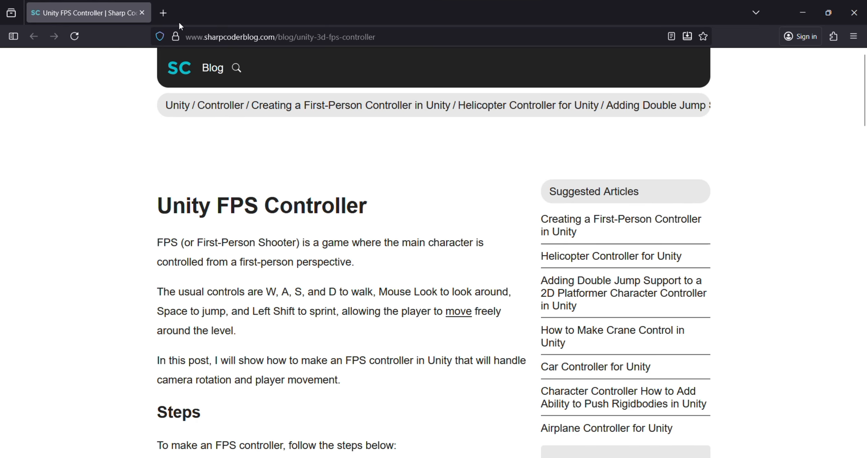
pyautogui.click(169, 14)
pyautogui.write('ambientcg.com/')
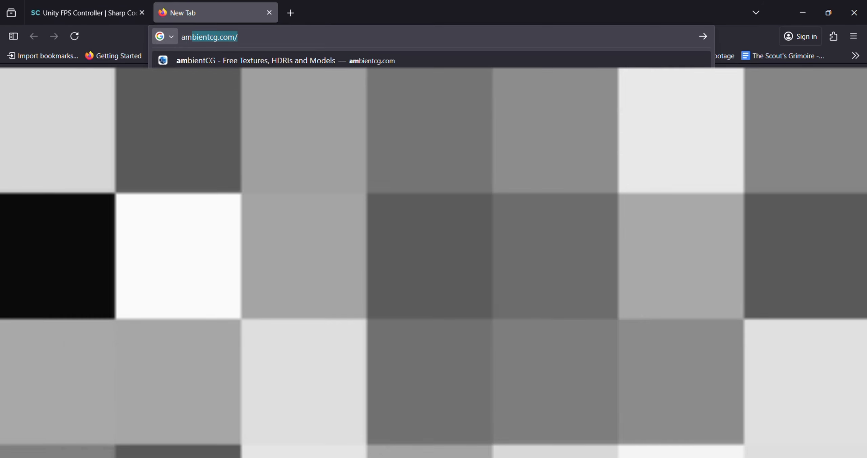
pyautogui.press('Return')
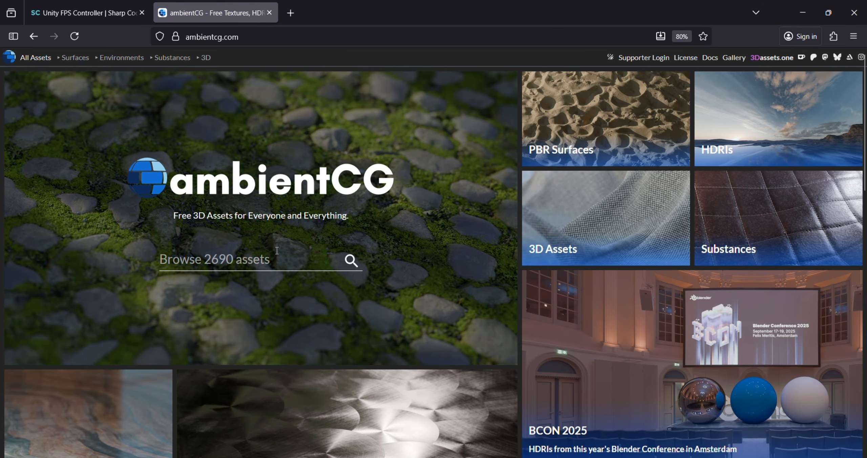
# - Search ambientCG for grass and download the Grass 004 texture as the 2K-JPG zip
pyautogui.click(280, 255)
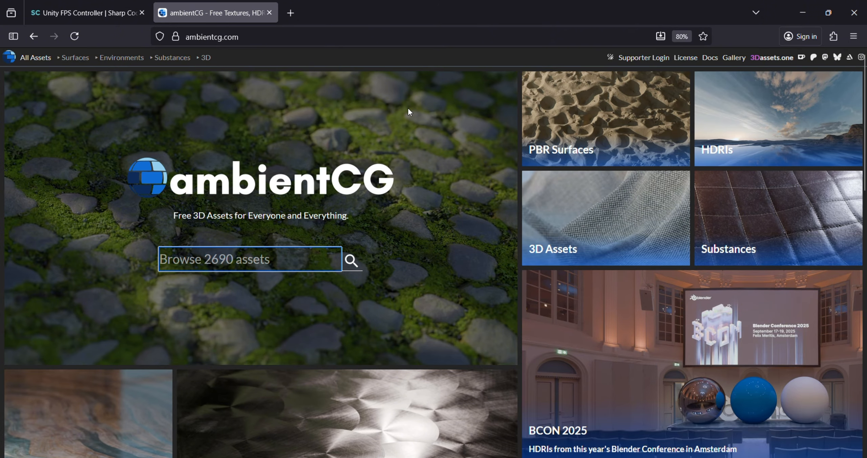
pyautogui.press('Return')
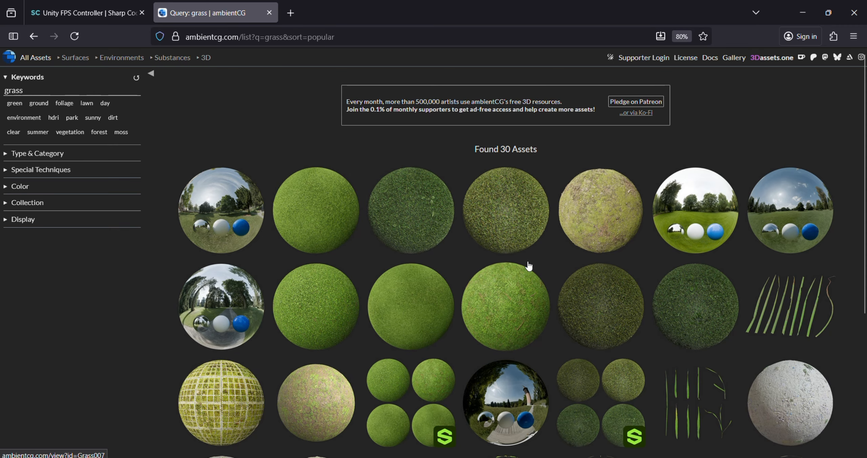
pyautogui.click(531, 214)
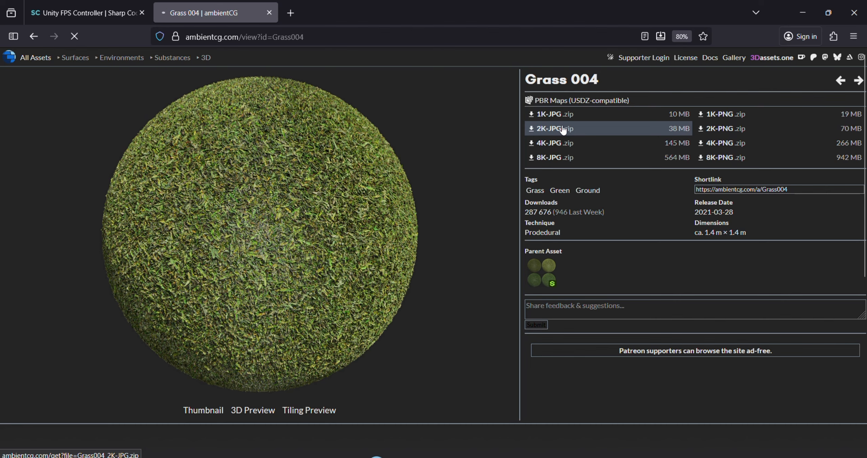
pyautogui.click(563, 129)
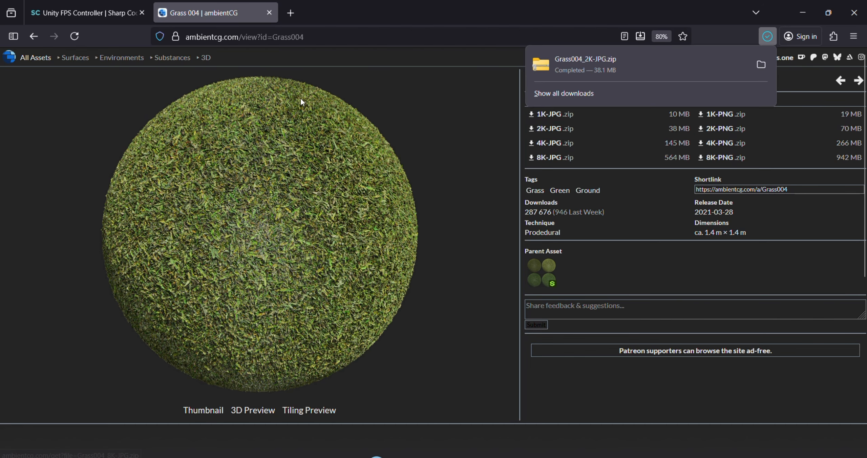
# - Close the ambientCG page, show Grass004_2K-JPG.zip in its download folder and extract it to the Grass004_2K-JPG folder
pyautogui.click(269, 13)
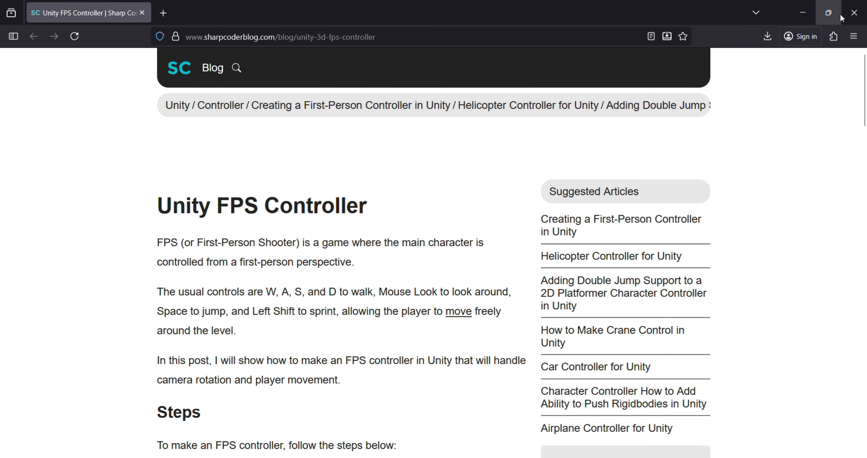
pyautogui.click(768, 36)
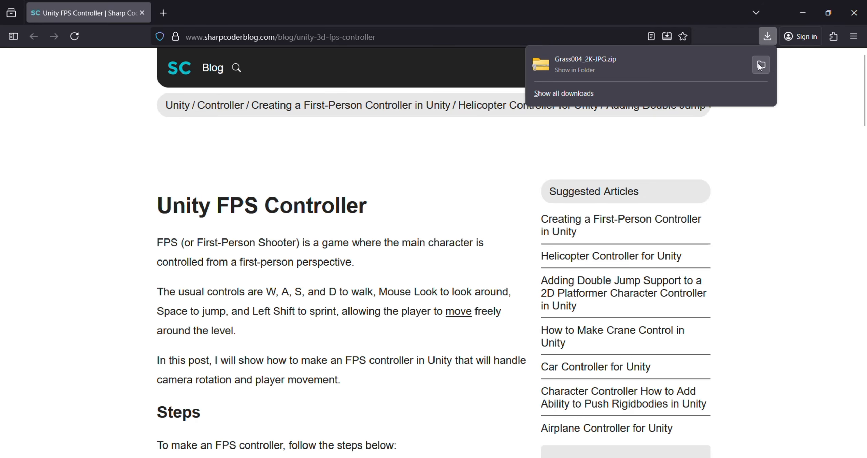
pyautogui.click(759, 64)
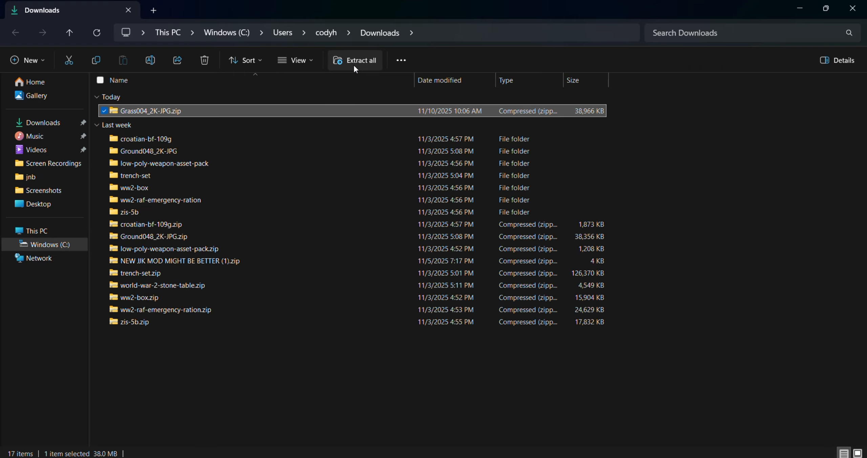
pyautogui.click(354, 63)
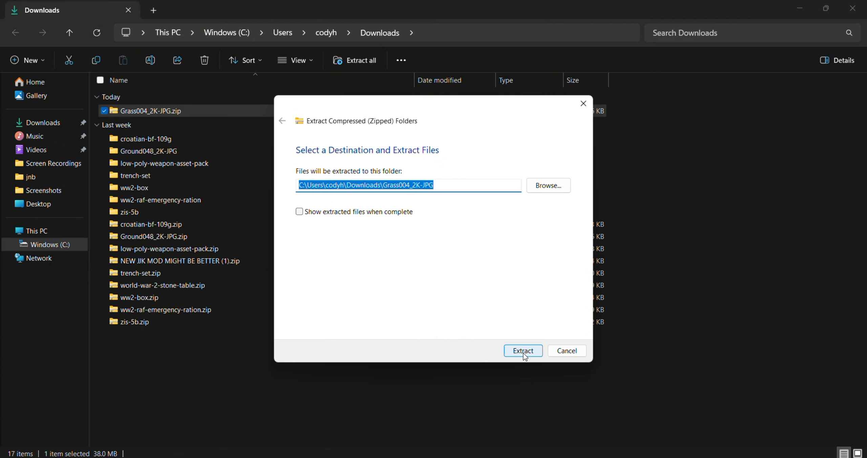
pyautogui.click(523, 352)
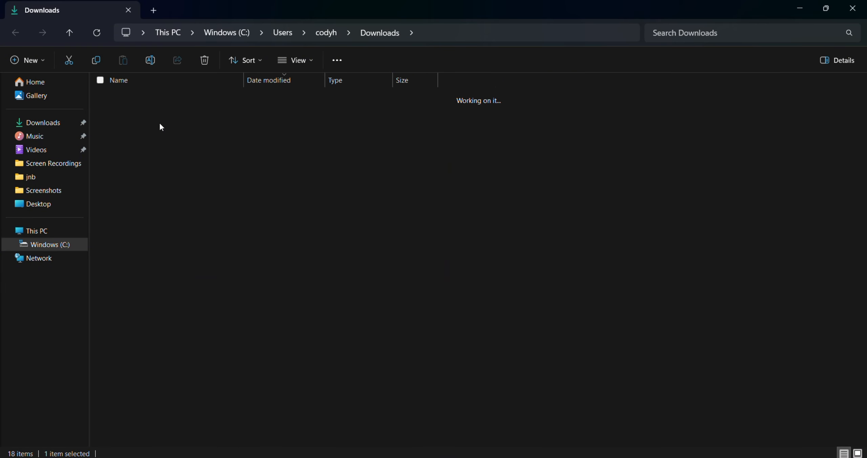
# - Import Grass004_2K-JPG_Color.jpg from the extracted folder into the Unity project's Assets and close File Explorer
pyautogui.moveTo(178, 186); pyautogui.dragTo(572, 392)
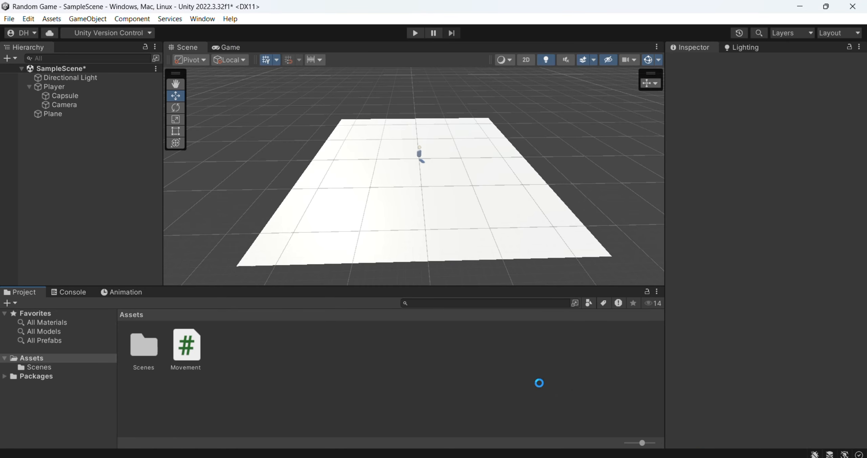
pyautogui.click(310, 457)
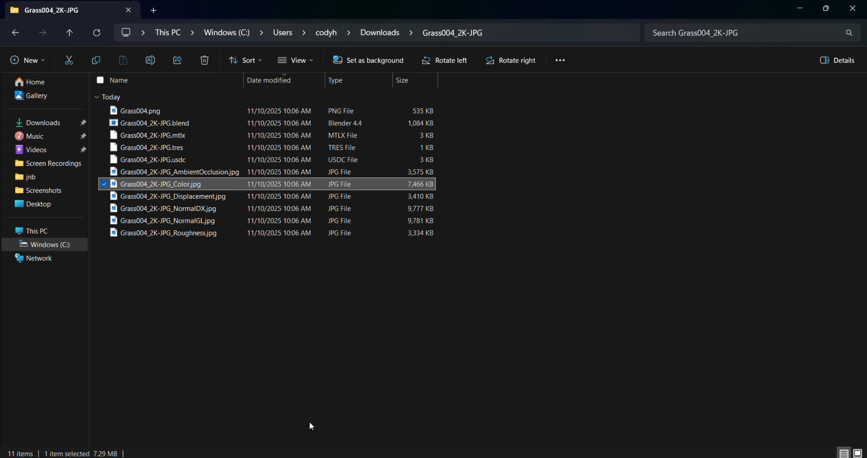
pyautogui.click(852, 8)
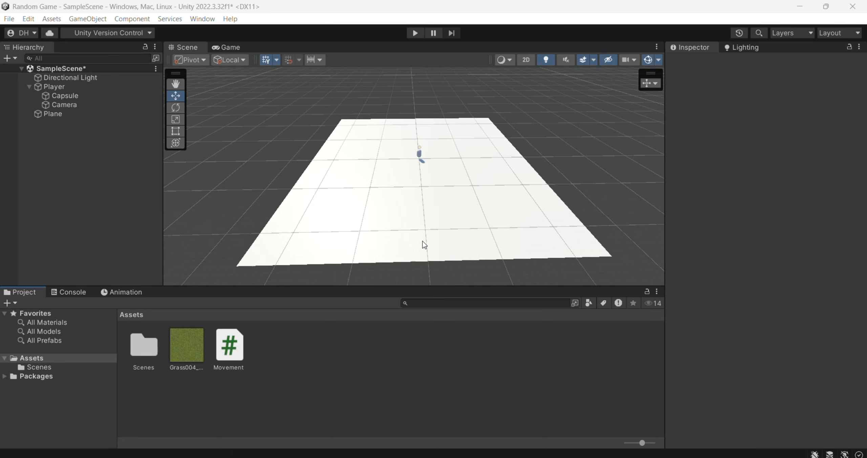
# - Apply the Grass004 colour texture to the ground plane in the scene and select the plane
pyautogui.moveTo(425, 244); pyautogui.dragTo(412, 261, button='right')
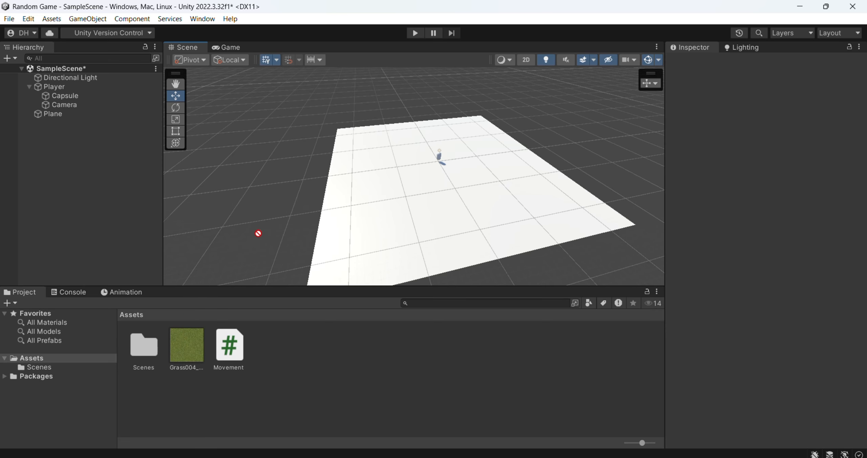
pyautogui.moveTo(389, 226); pyautogui.dragTo(386, 203)
pyautogui.moveTo(466, 203)
pyautogui.mouseDown(button='right')
pyautogui.moveTo(470, 215)
pyautogui.moveTo(485, 200)
pyautogui.moveTo(482, 209)
pyautogui.mouseUp(button='right')
pyautogui.click(483, 208)
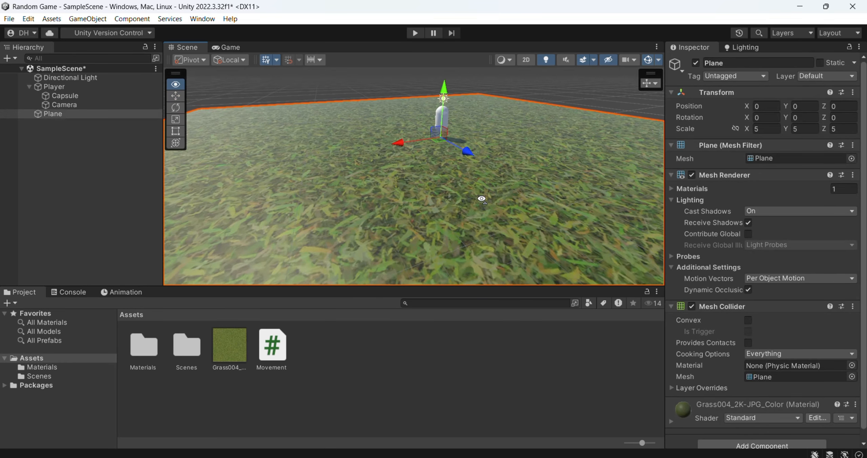
# - Set the main maps tiling of the plane's grass material to X 5 and Y 5, then deselect the plane
pyautogui.scroll(3, 568, 206)
pyautogui.scroll(-1, 724, 268)
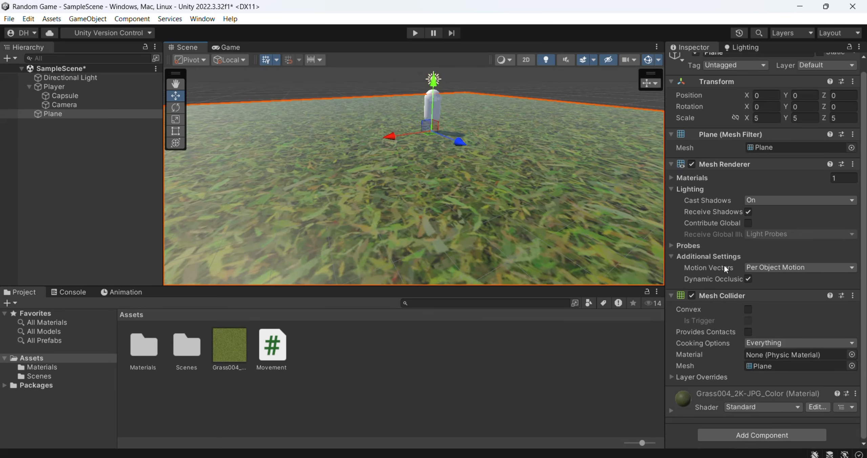
pyautogui.click(672, 409)
pyautogui.scroll(-5, 706, 286)
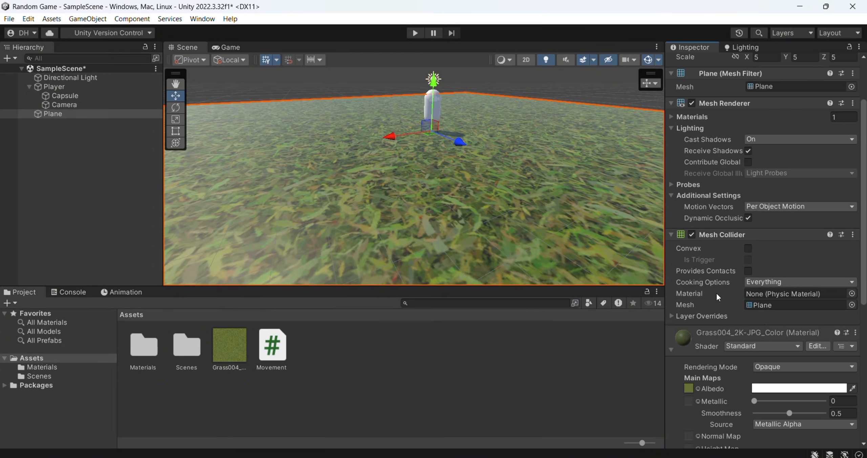
pyautogui.scroll(6, 717, 293)
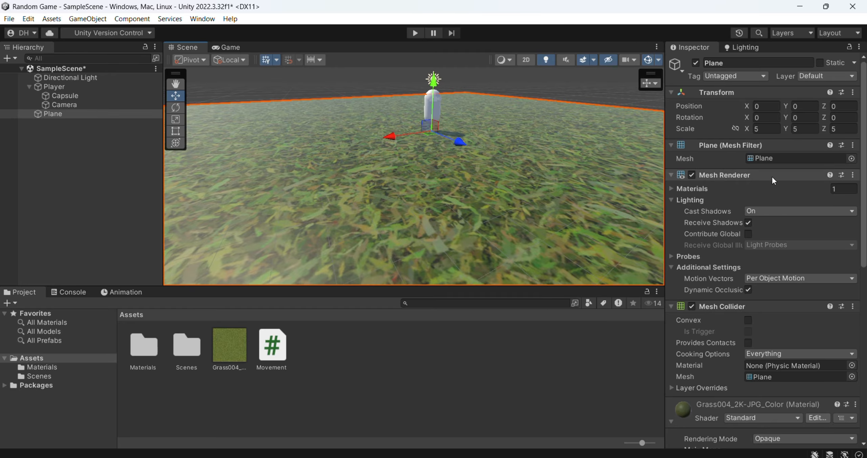
pyautogui.scroll(-10, 771, 175)
pyautogui.click(671, 270)
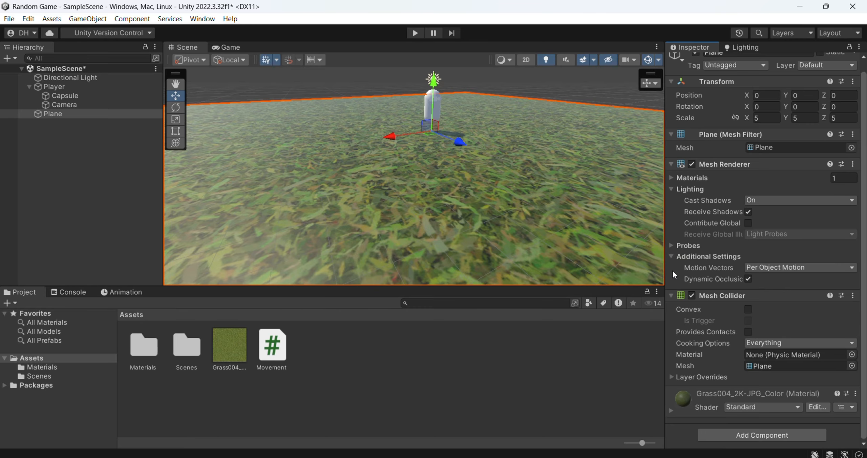
pyautogui.click(670, 407)
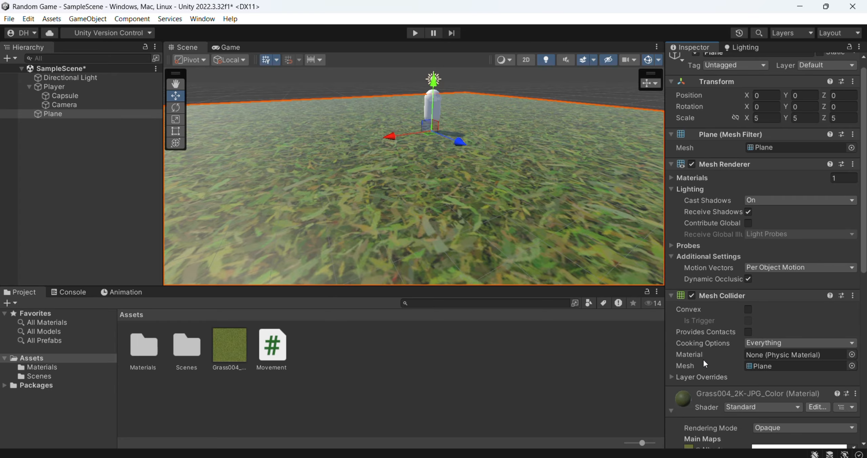
pyautogui.scroll(-14, 704, 359)
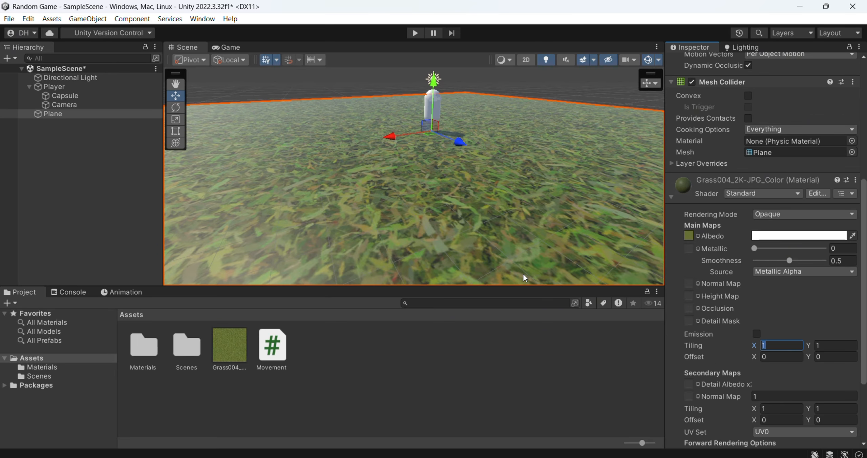
pyautogui.write('5')
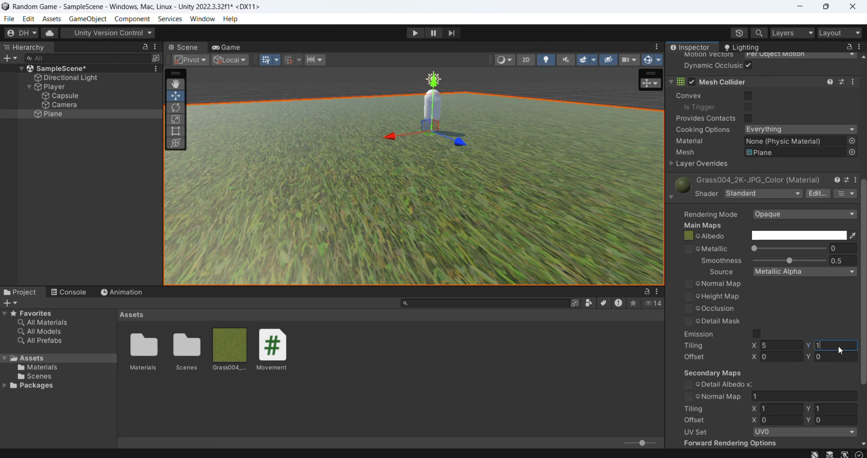
pyautogui.write('5')
pyautogui.keyDown('alt'); pyautogui.moveTo(449, 236); pyautogui.dragTo(419, 169); pyautogui.keyUp('alt')
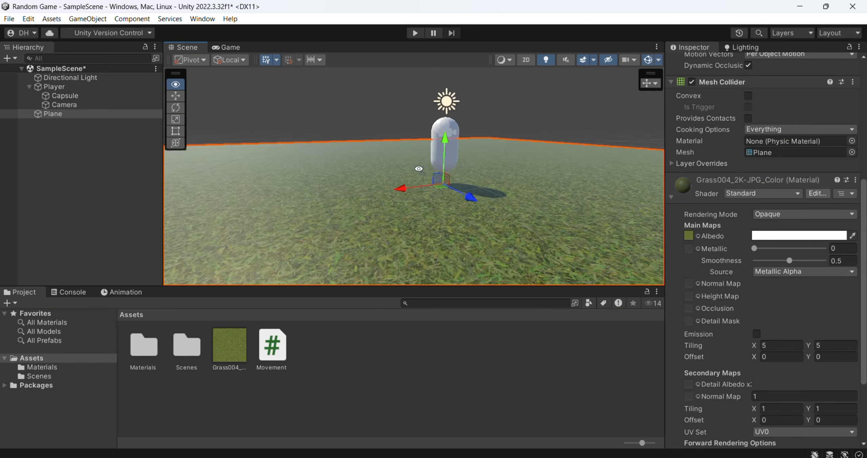
pyautogui.moveTo(419, 169); pyautogui.dragTo(332, 214, button='right')
pyautogui.press('s')
pyautogui.click(401, 371)
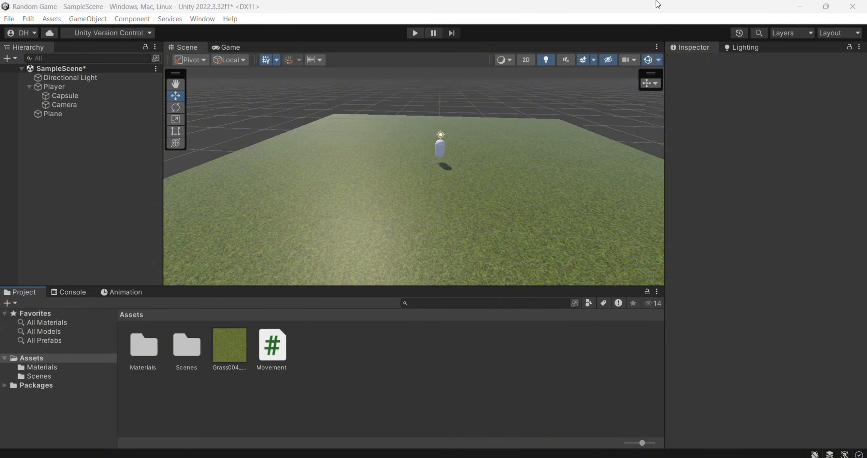
# - Play-test the scene by walking and jumping around the grass plane, then stop play mode
pyautogui.doubleClick(686, 6)
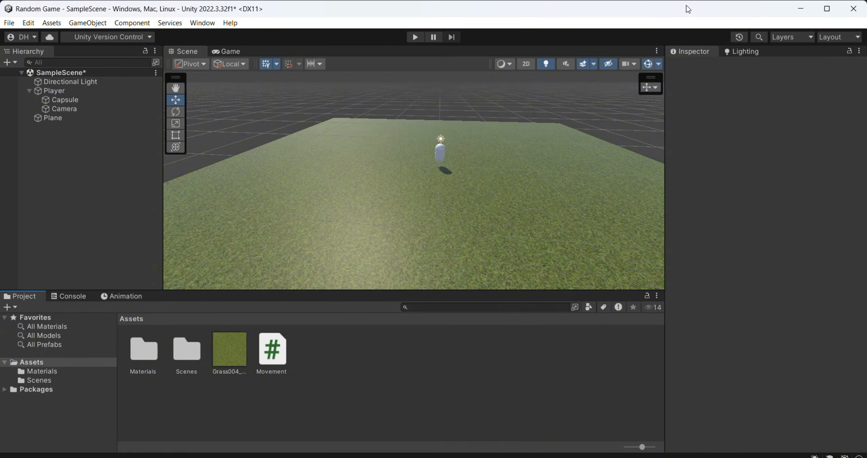
pyautogui.click(414, 39)
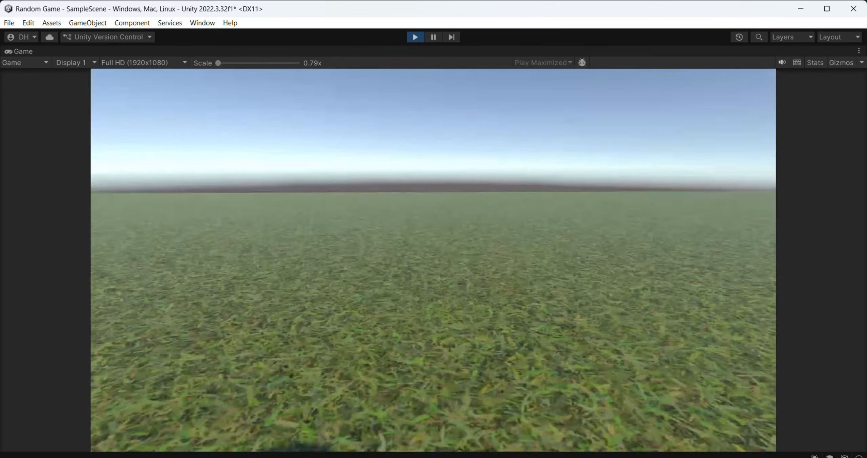
pyautogui.press('space')
pyautogui.press('w')
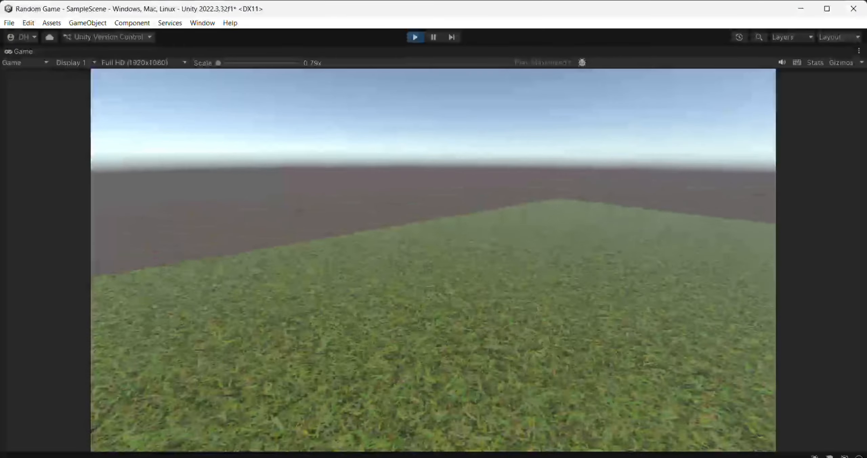
pyautogui.press('space')
pyautogui.press('w')
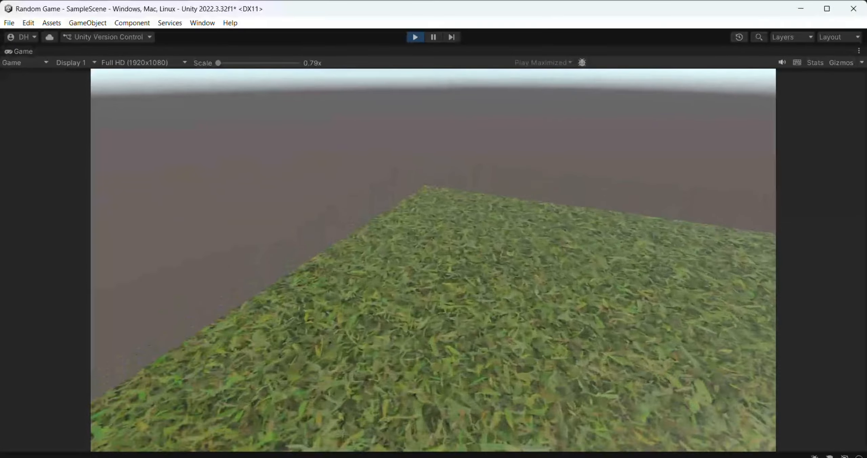
pyautogui.press('w')
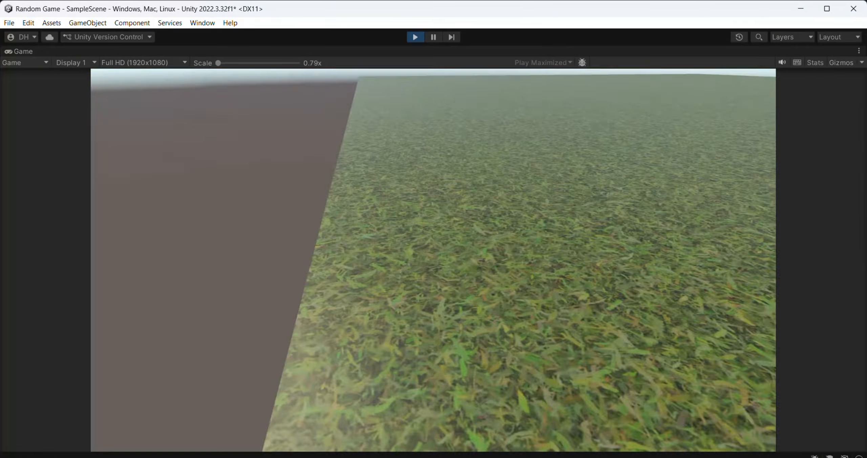
pyautogui.press('w')
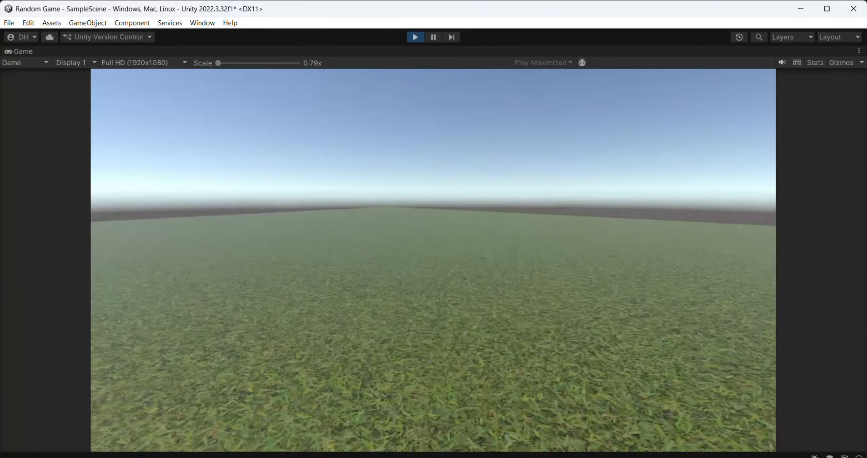
pyautogui.press('w')
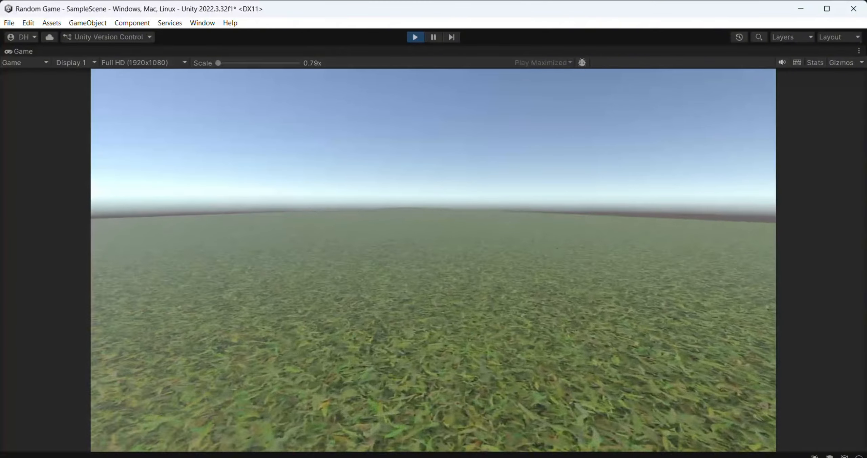
pyautogui.press('w')
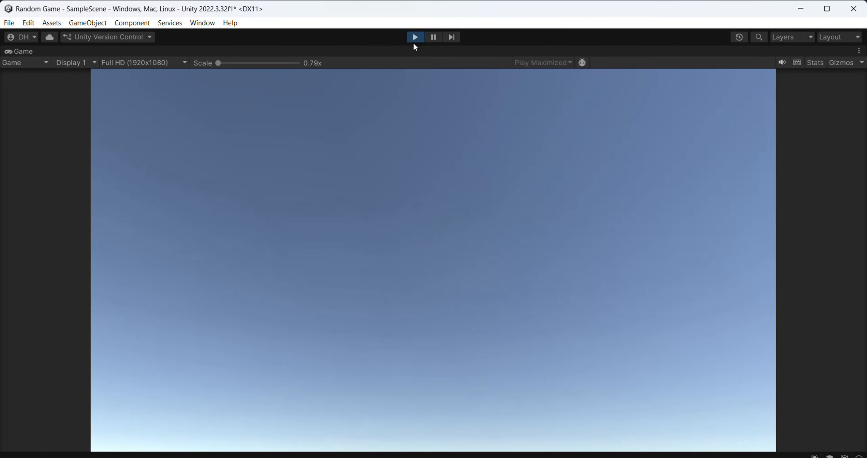
pyautogui.click(414, 38)
pyautogui.keyDown('alt'); pyautogui.moveTo(460, 192); pyautogui.dragTo(405, 209); pyautogui.keyUp('alt')
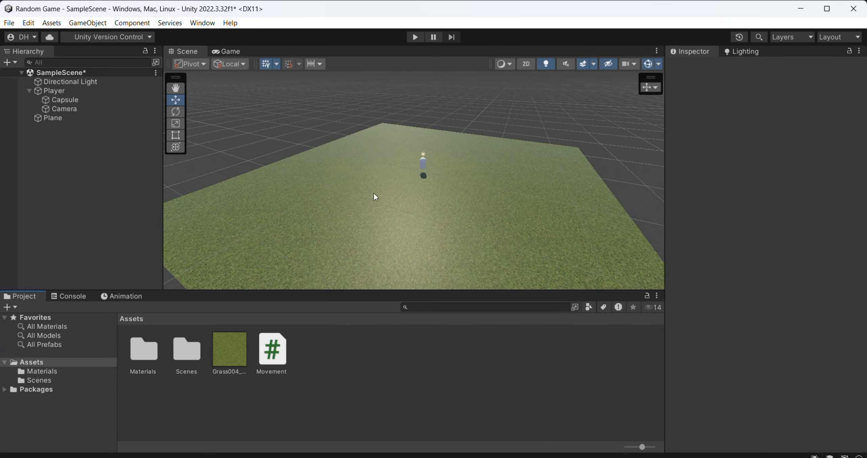
# - Add a cube primitive to the sample scene as a new top-level object
pyautogui.rightClick(80, 173)
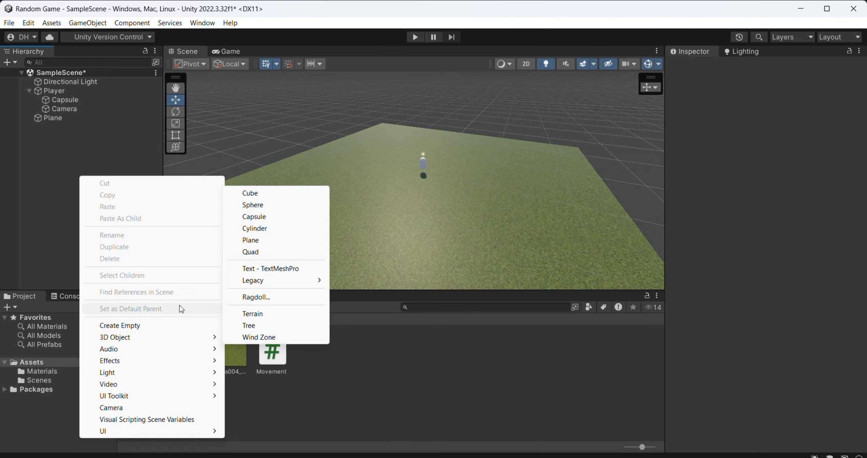
pyautogui.click(47, 178)
pyautogui.rightClick(87, 163)
pyautogui.moveTo(203, 323)
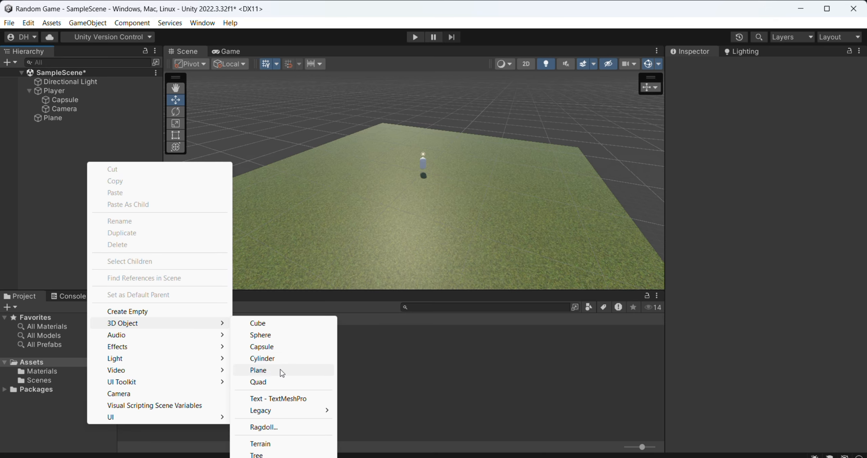
pyautogui.click(272, 322)
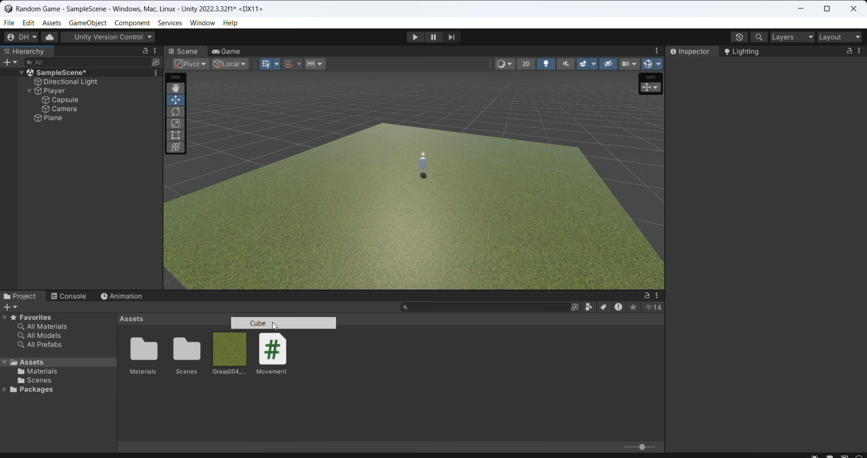
# - Add a sphere primitive to the sample scene as another top-level object
pyautogui.click(46, 186)
pyautogui.rightClick(47, 186)
pyautogui.moveTo(161, 343)
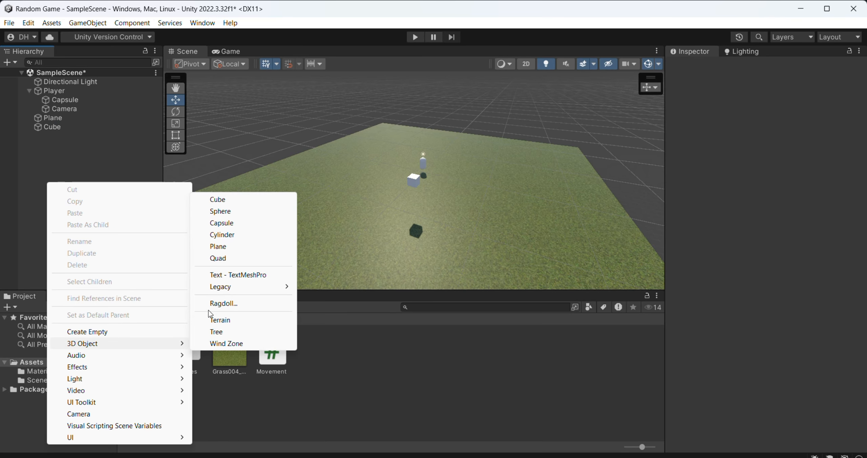
pyautogui.click(235, 216)
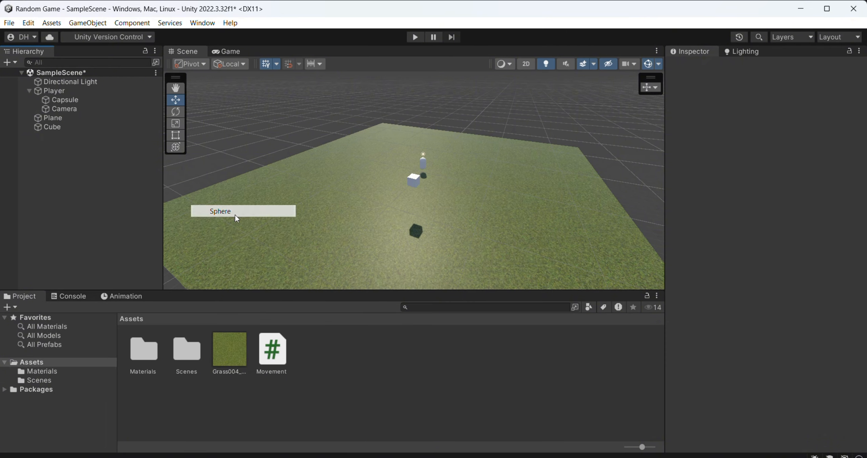
# - Move the new sphere out of the cube so it sits beside it, at about X -4.72 and Y 4.1
pyautogui.keyDown('alt'); pyautogui.moveTo(406, 189); pyautogui.dragTo(421, 181); pyautogui.keyUp('alt')
pyautogui.moveTo(420, 181); pyautogui.dragTo(416, 172, button='right')
pyautogui.press('w')
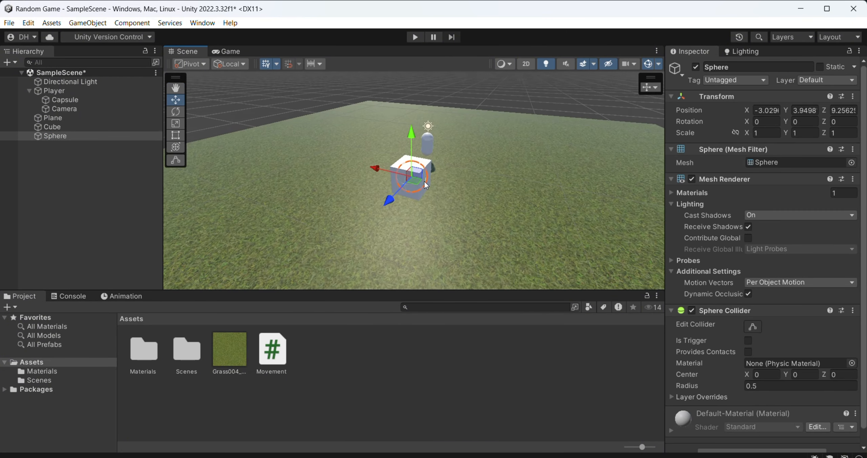
pyautogui.moveTo(417, 172); pyautogui.dragTo(473, 177)
pyautogui.press('w')
pyautogui.moveTo(473, 177); pyautogui.dragTo(546, 178, button='right')
pyautogui.press('w')
pyautogui.press('s')
pyautogui.keyDown('ctrl'); pyautogui.click(78, 128); pyautogui.keyUp('ctrl')
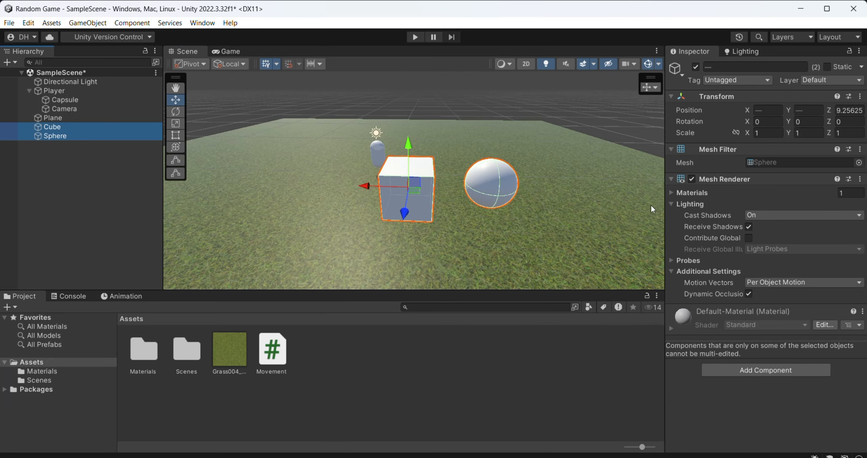
pyautogui.click(447, 321)
pyautogui.click(65, 137)
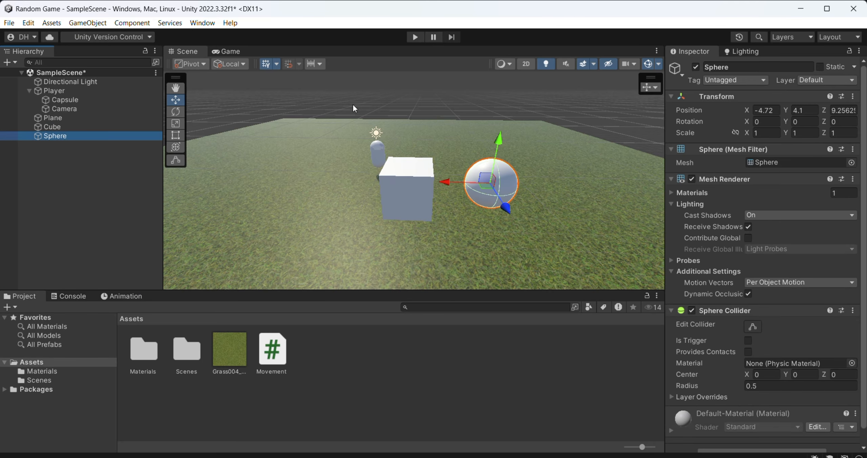
pyautogui.keyDown('ctrl'); pyautogui.click(71, 119); pyautogui.keyUp('ctrl')
pyautogui.click(74, 134)
pyautogui.keyDown('shift'); pyautogui.click(67, 80); pyautogui.keyUp('shift')
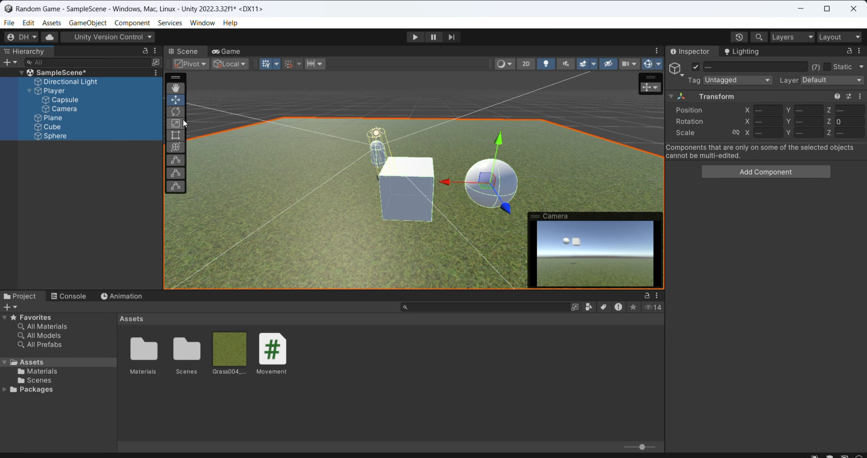
pyautogui.click(94, 237)
# - Select the sphere and the cube together, add a Rigidbody component to both, and clear the selection
pyautogui.click(70, 135)
pyautogui.keyDown('ctrl'); pyautogui.click(65, 126); pyautogui.keyUp('ctrl')
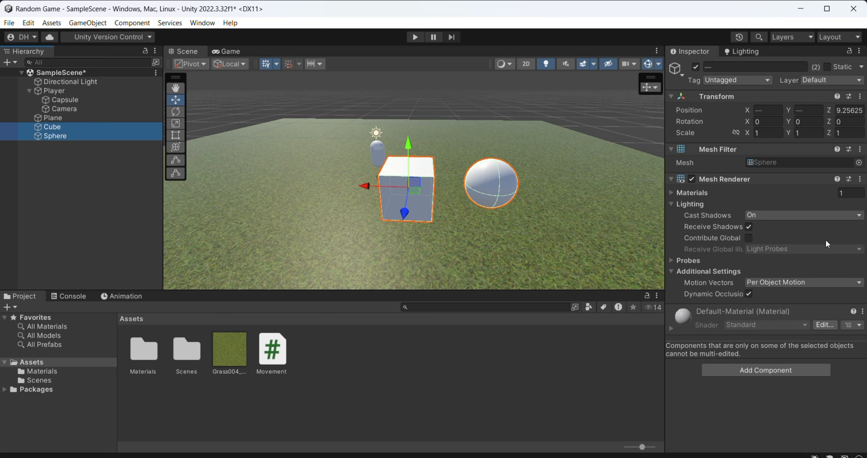
pyautogui.click(793, 363)
pyautogui.write('rig')
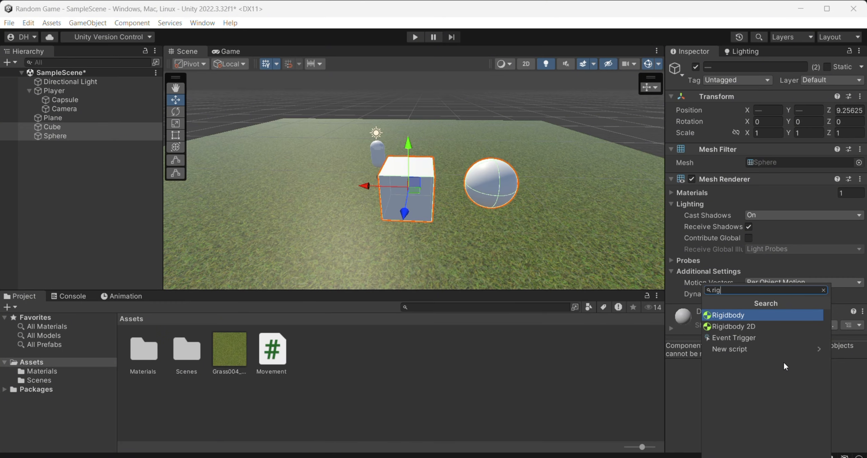
pyautogui.click(748, 316)
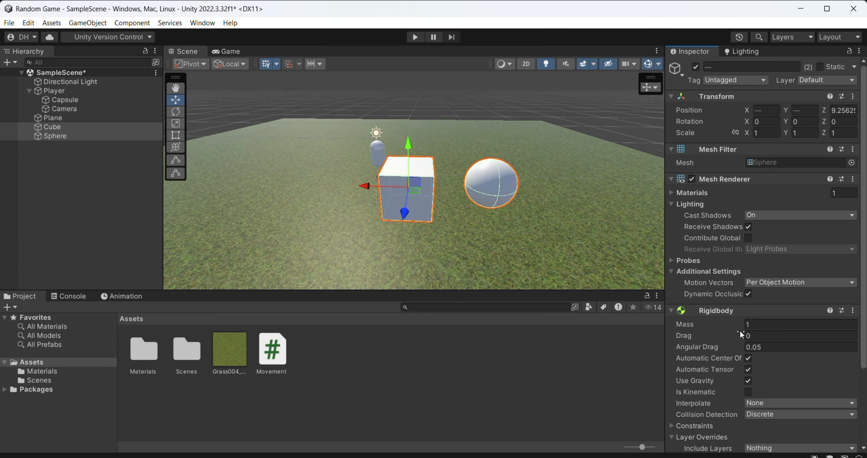
pyautogui.click(548, 400)
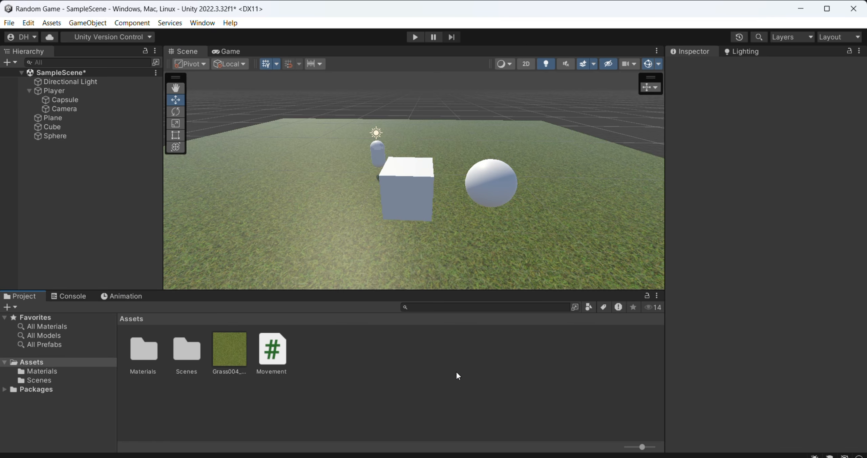
# - Play-test the scene by walking around and into the cube and sphere, then stop play mode
pyautogui.keyDown('alt'); pyautogui.moveTo(457, 244); pyautogui.dragTo(322, 163); pyautogui.keyUp('alt')
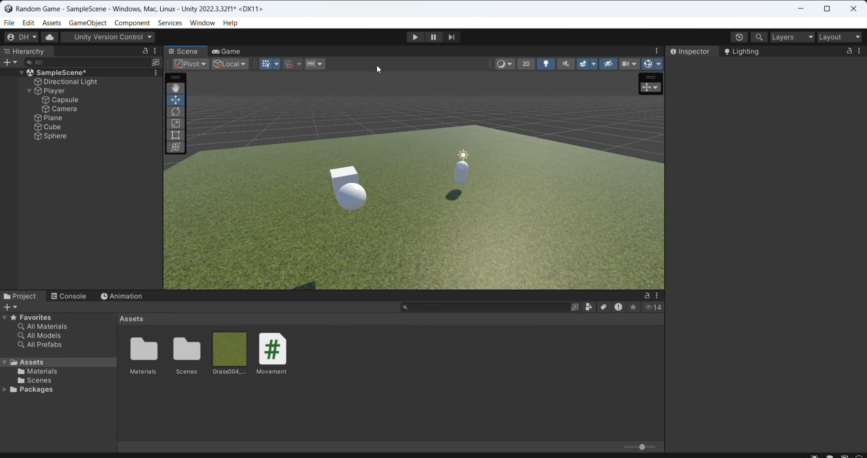
pyautogui.click(415, 38)
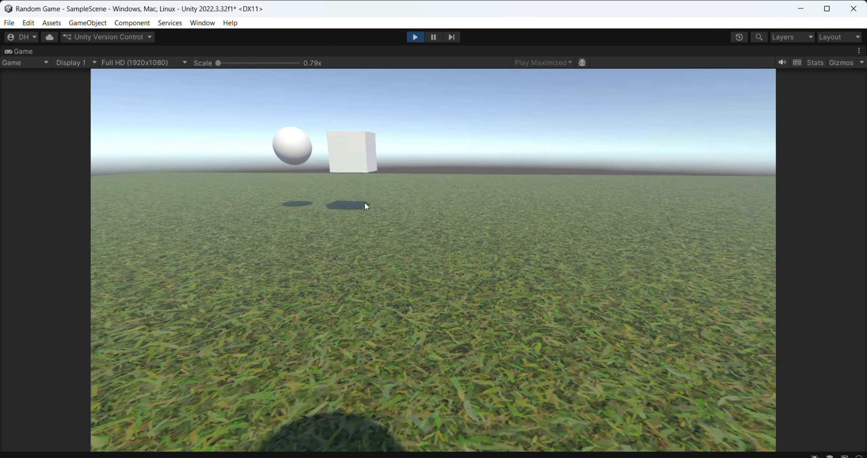
pyautogui.press('w')
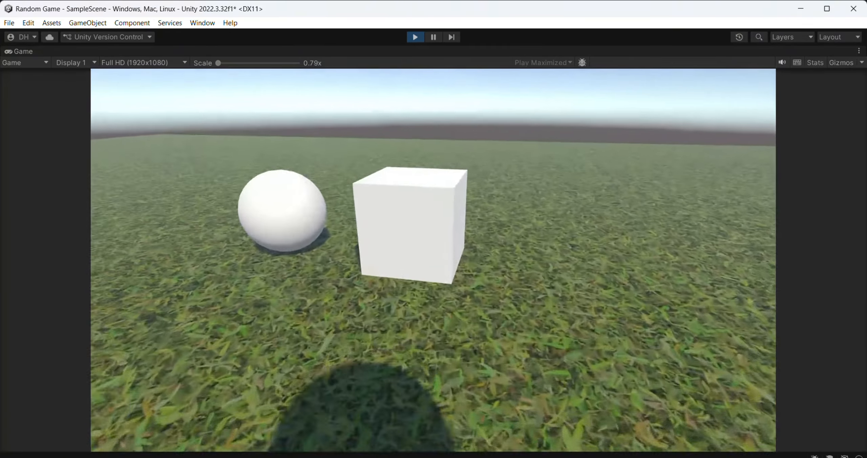
pyautogui.press('s')
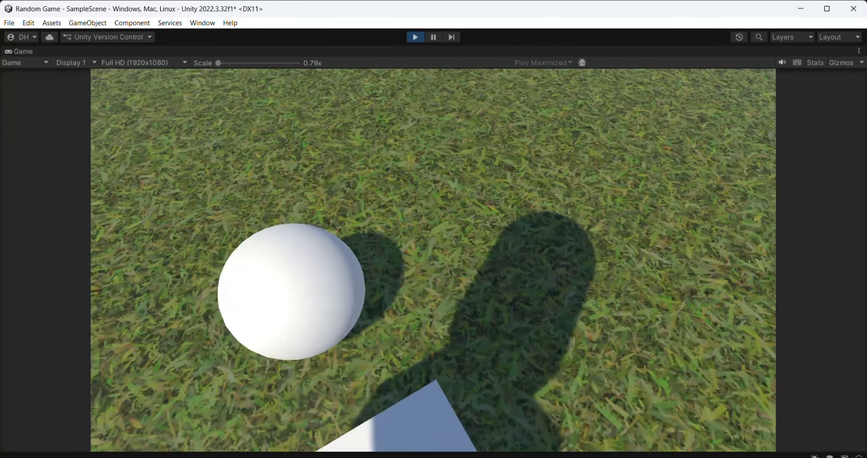
pyautogui.press('d')
pyautogui.press('w')
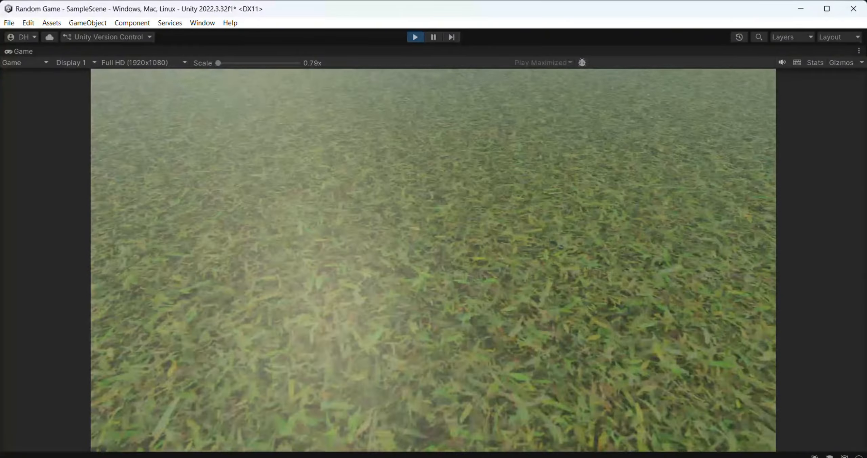
pyautogui.press('s')
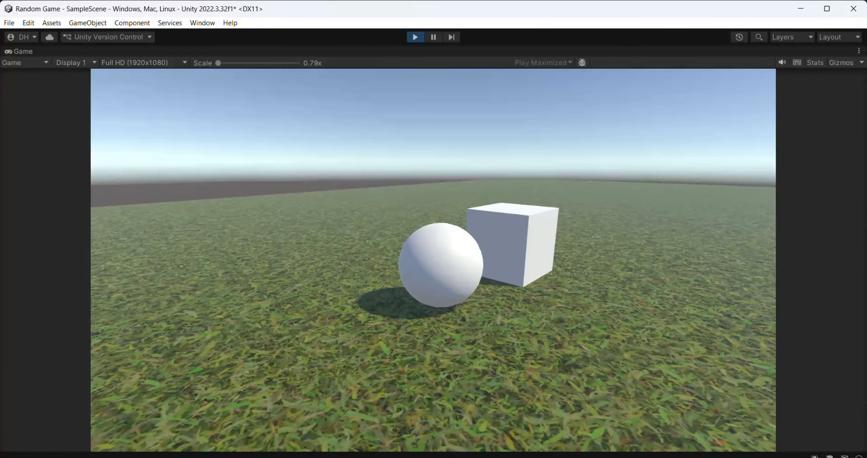
pyautogui.press('super')
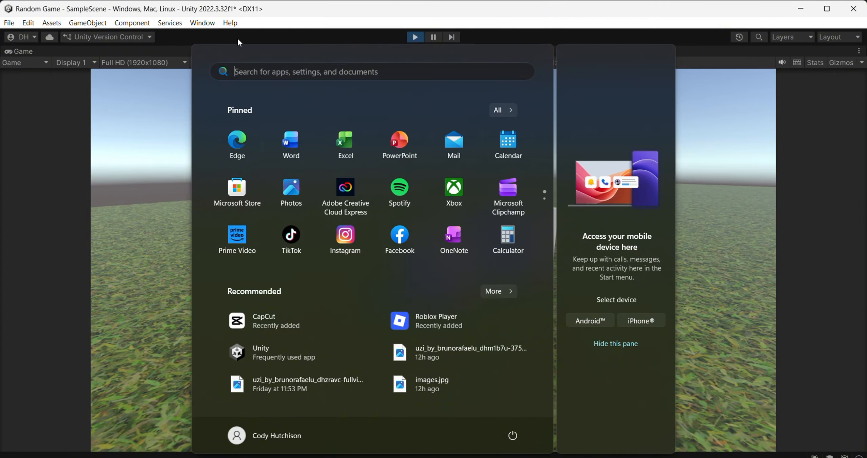
pyautogui.click(238, 37)
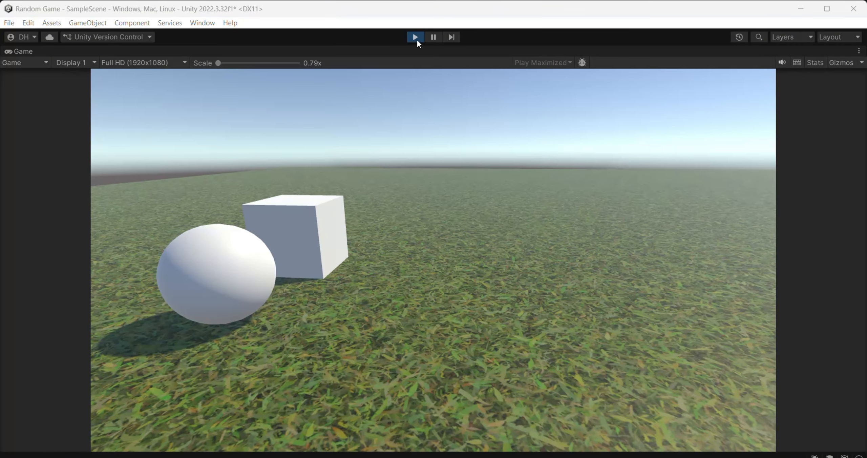
pyautogui.click(415, 38)
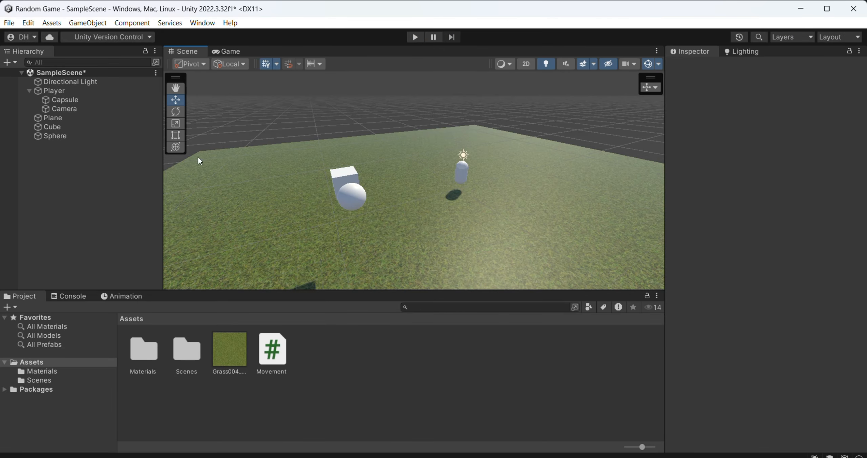
# - Set the Rigidbody mass of both the cube and the sphere to 0.25, then deselect them
pyautogui.click(73, 126)
pyautogui.keyDown('ctrl'); pyautogui.click(78, 137); pyautogui.keyUp('ctrl')
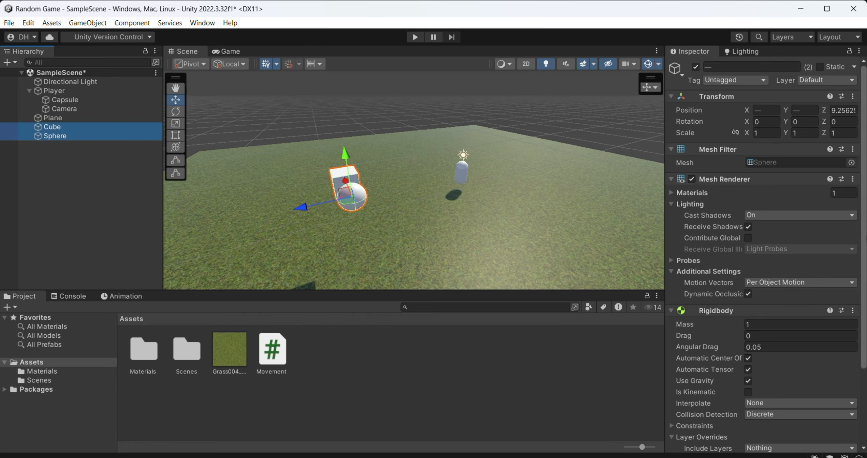
pyautogui.scroll(-2, 790, 298)
pyautogui.scroll(1, 758, 267)
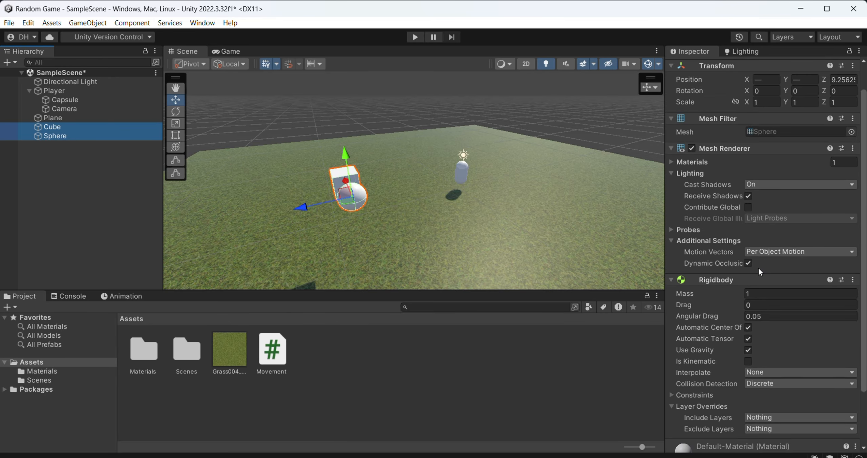
pyautogui.scroll(-1, 758, 267)
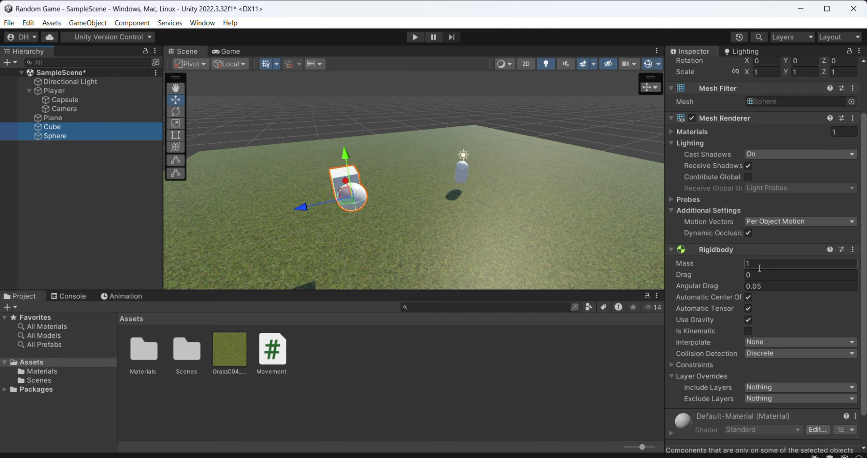
pyautogui.click(759, 266)
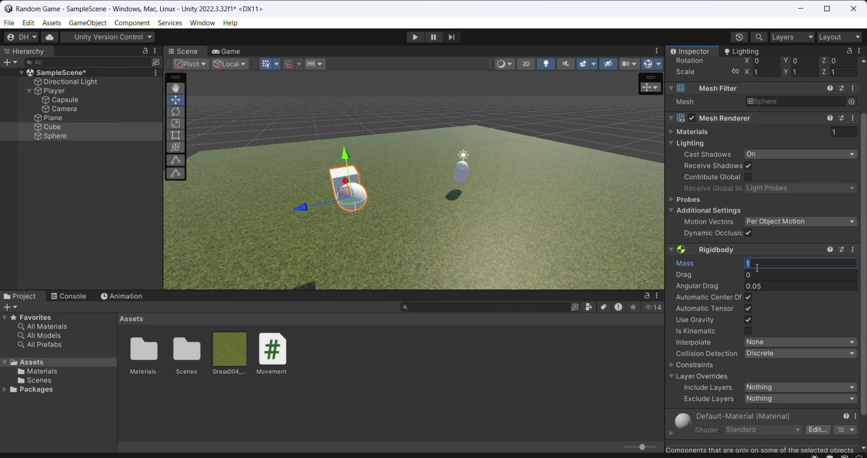
pyautogui.write('0.254')
pyautogui.click(492, 403)
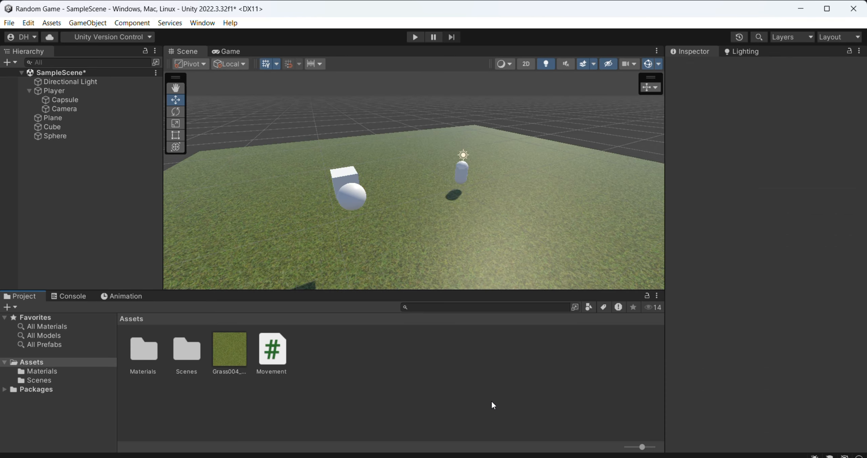
# - Play-test how the lighter cube and sphere react when the player walks into them, then stop play mode
pyautogui.click(414, 36)
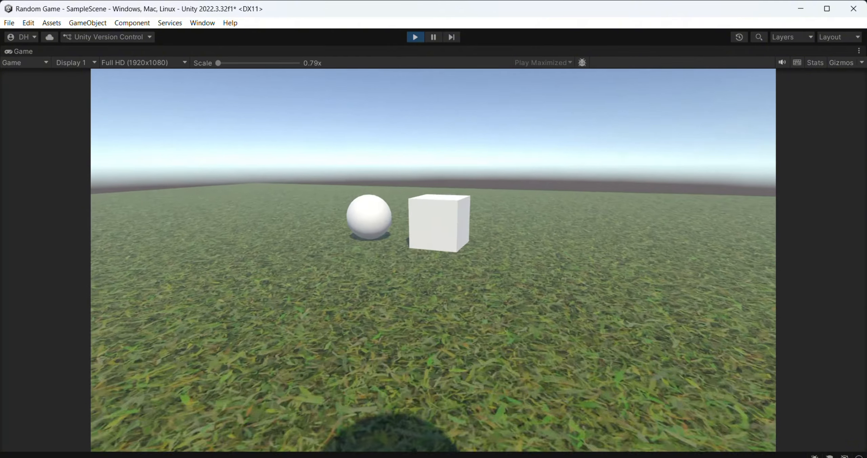
pyautogui.press('w')
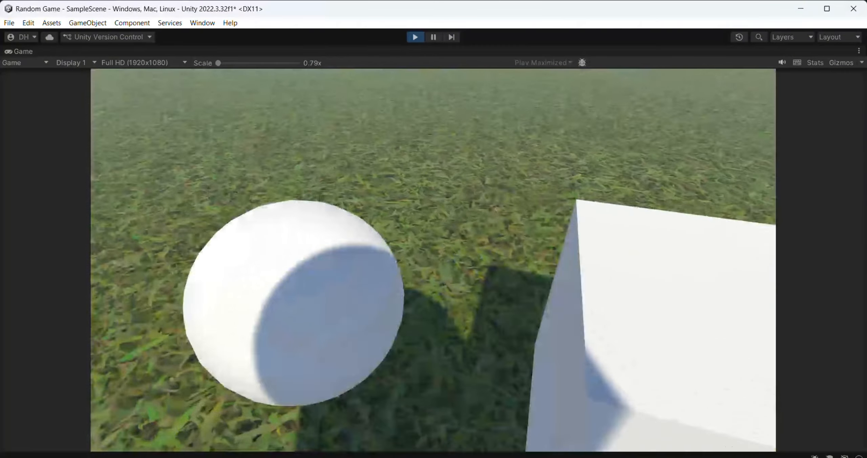
pyautogui.press('super')
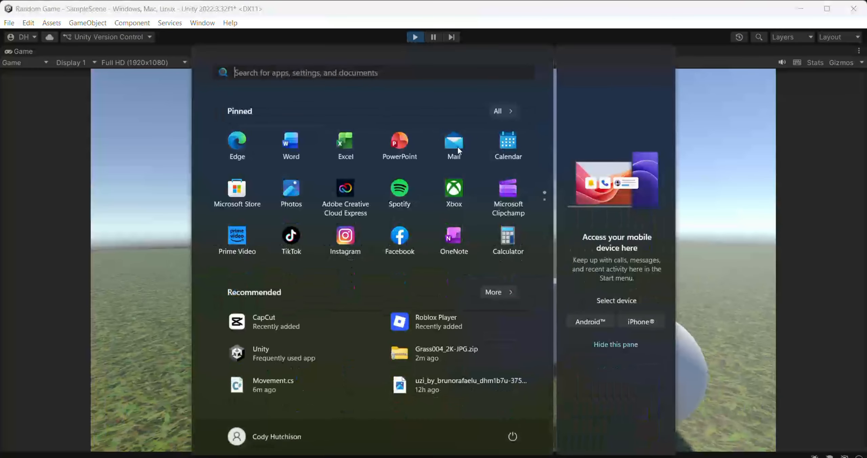
pyautogui.click(415, 40)
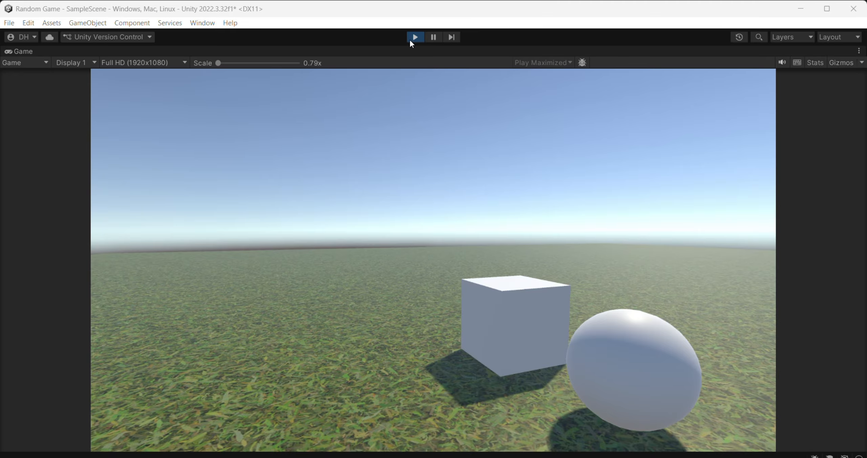
pyautogui.click(414, 38)
# - Set the Rigidbody mass of the cube and sphere to 1 and check their freeze position and rotation constraints
pyautogui.press('w')
pyautogui.moveTo(469, 183); pyautogui.dragTo(362, 169, button='right')
pyautogui.press('s')
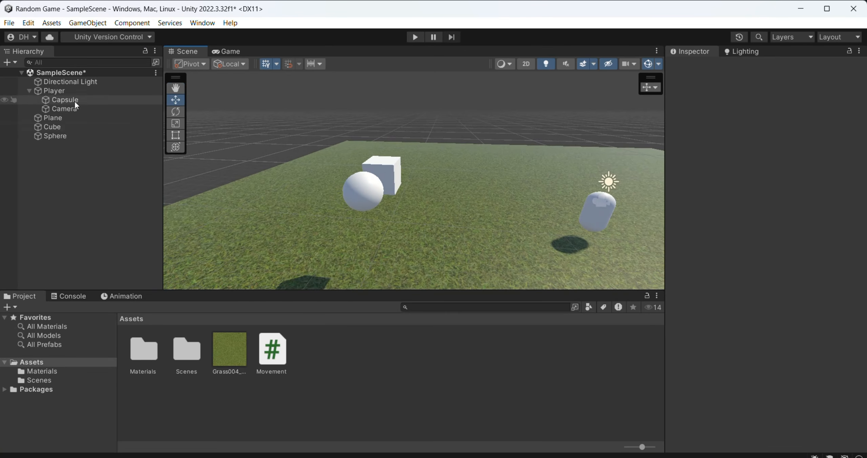
pyautogui.click(76, 128)
pyautogui.keyDown('ctrl'); pyautogui.click(67, 136); pyautogui.keyUp('ctrl')
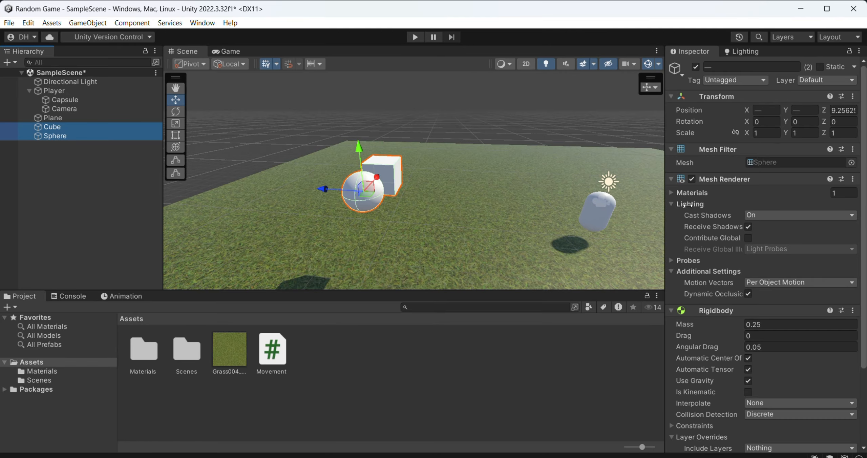
pyautogui.click(763, 333)
pyautogui.scroll(-3, 760, 328)
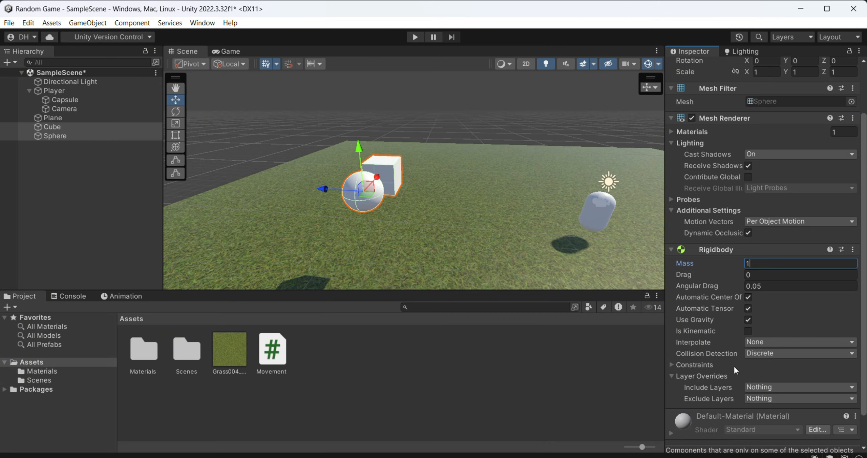
pyautogui.click(672, 366)
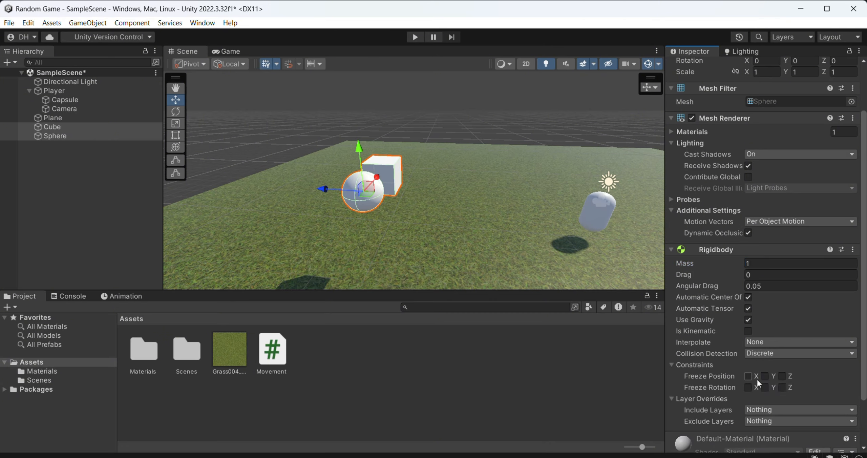
pyautogui.click(673, 366)
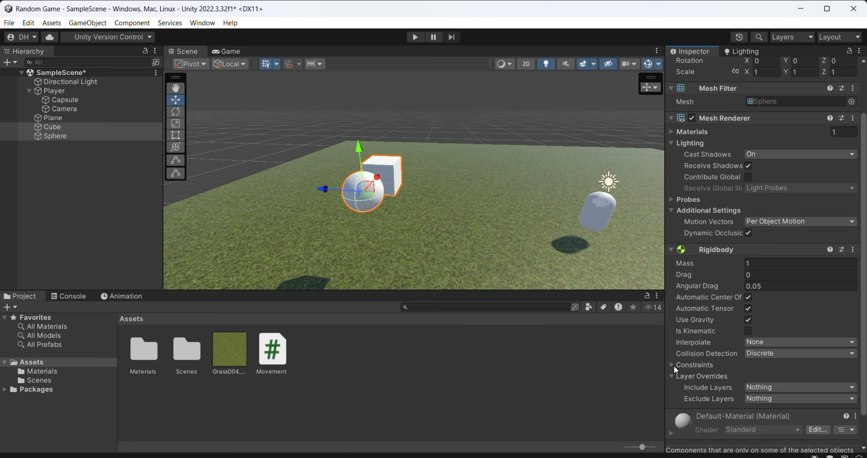
pyautogui.scroll(-2, 726, 349)
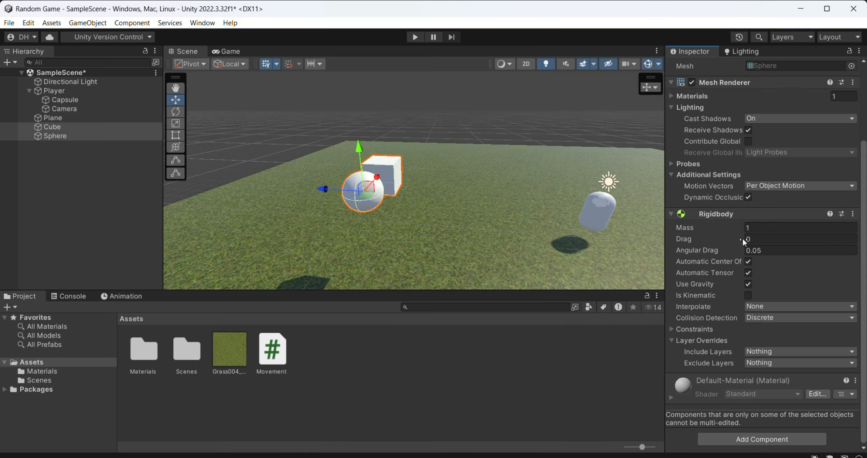
# - Add a Rigidbody component to the Capsule under Player and bring its settings into view
pyautogui.click(94, 99)
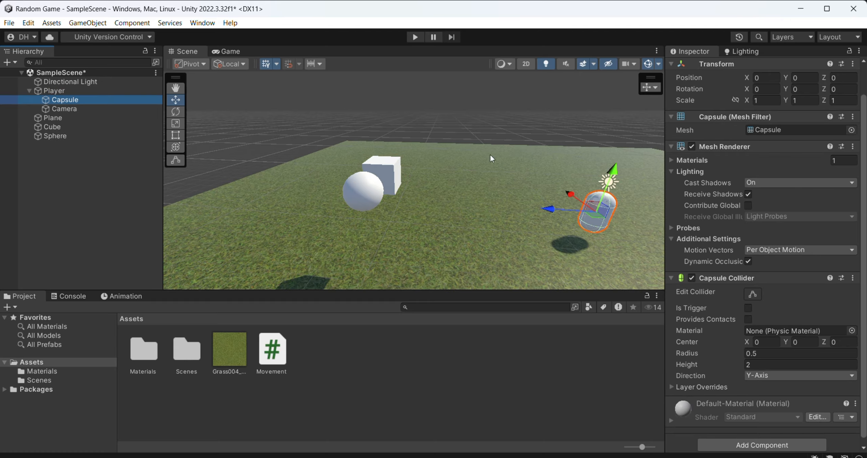
pyautogui.scroll(-1, 675, 275)
pyautogui.click(759, 440)
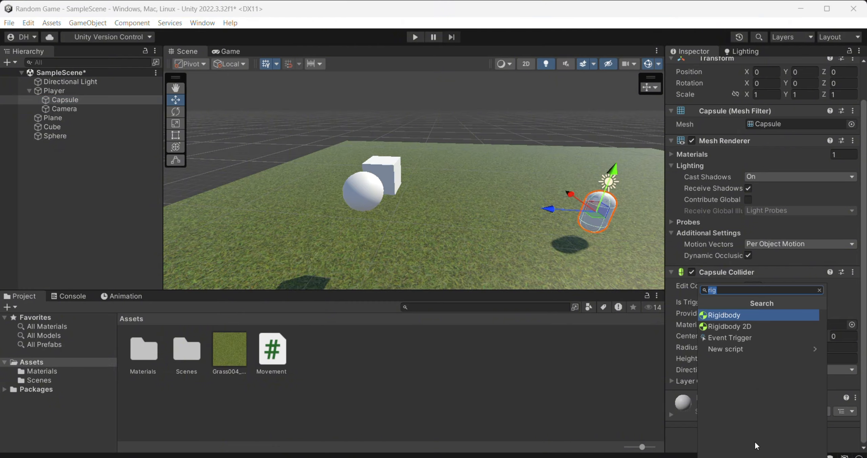
pyautogui.click(713, 314)
pyautogui.scroll(-5, 729, 298)
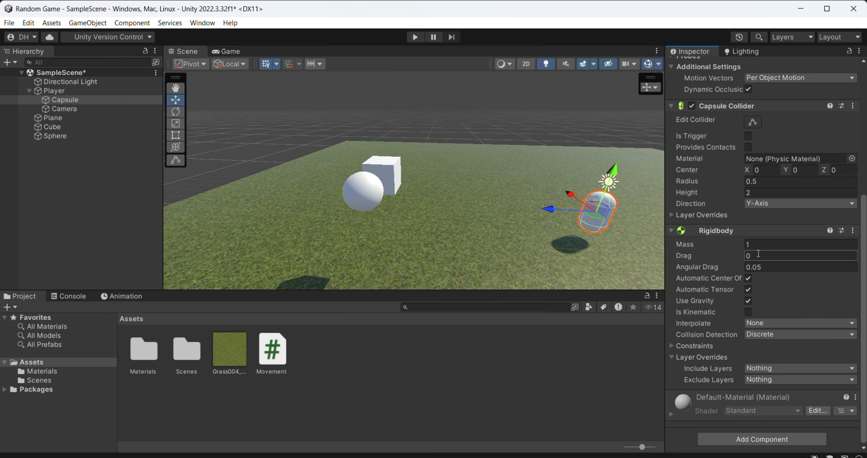